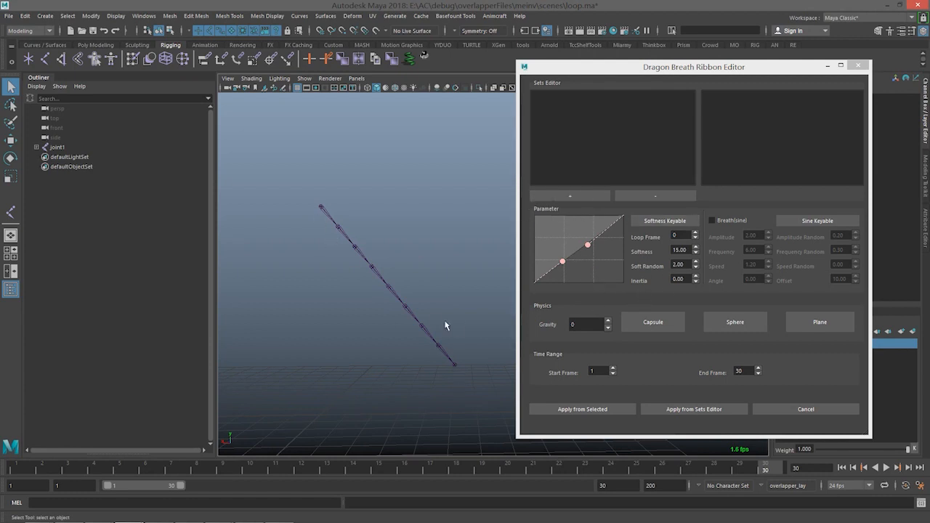
Step: Expand the joint1 hierarchy and select the whole chain from joint1 through joint9
{"action": "left_click", "coordinate": [37, 147], "text": "shift"}
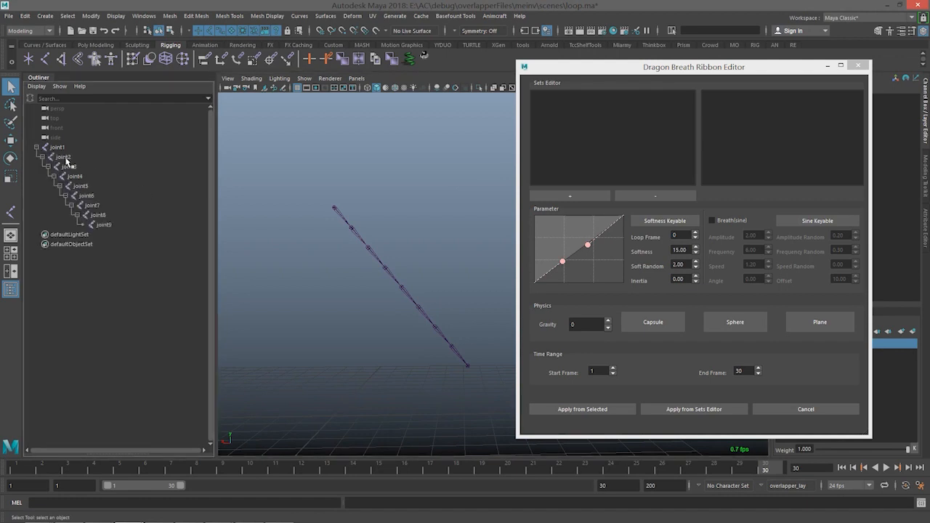
{"action": "left_click", "coordinate": [58, 147]}
{"action": "left_click", "coordinate": [105, 226], "text": "shift"}
{"action": "middle_click_drag", "start_coordinate": [344, 261], "coordinate": [381, 275], "text": "alt"}
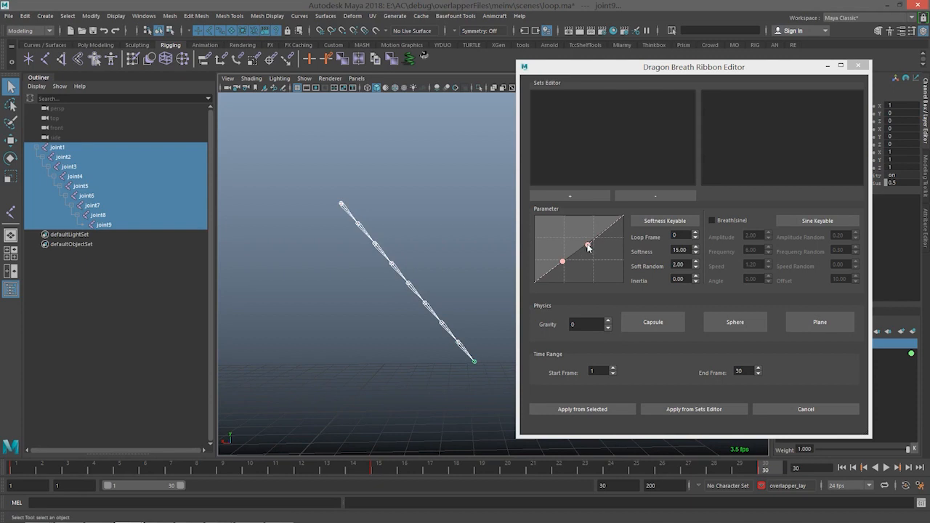
Step: Raise the upper handle of the parameter curve slightly and apply the ribbon overlap to the selected joints
{"action": "scroll", "coordinate": [426, 291], "scroll_direction": "up", "scroll_amount": 1}
{"action": "scroll", "coordinate": [429, 294], "scroll_direction": "down", "scroll_amount": 3}
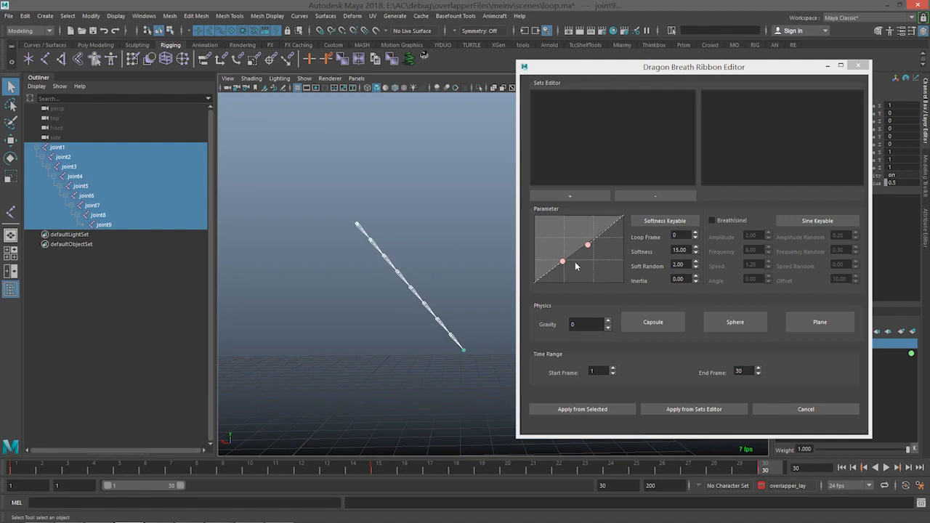
{"action": "left_click_drag", "start_coordinate": [589, 246], "coordinate": [593, 240]}
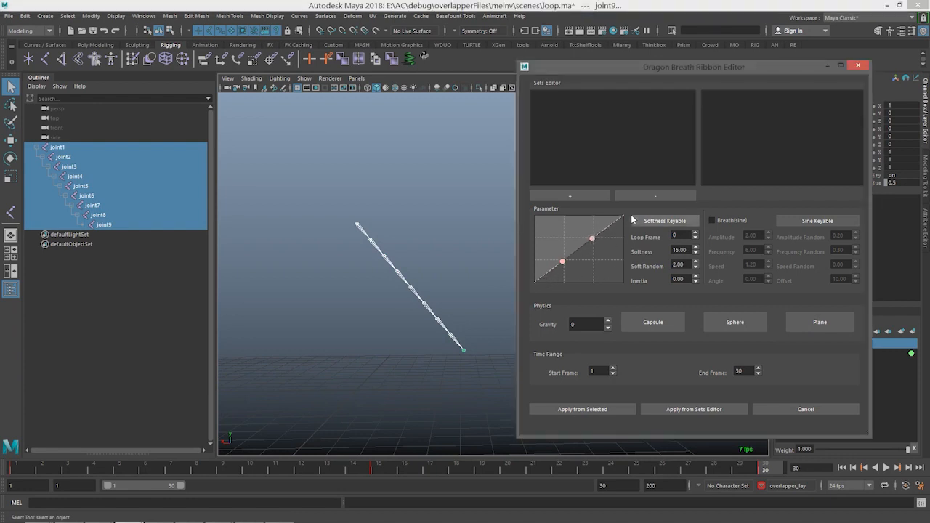
{"action": "left_click", "coordinate": [576, 411]}
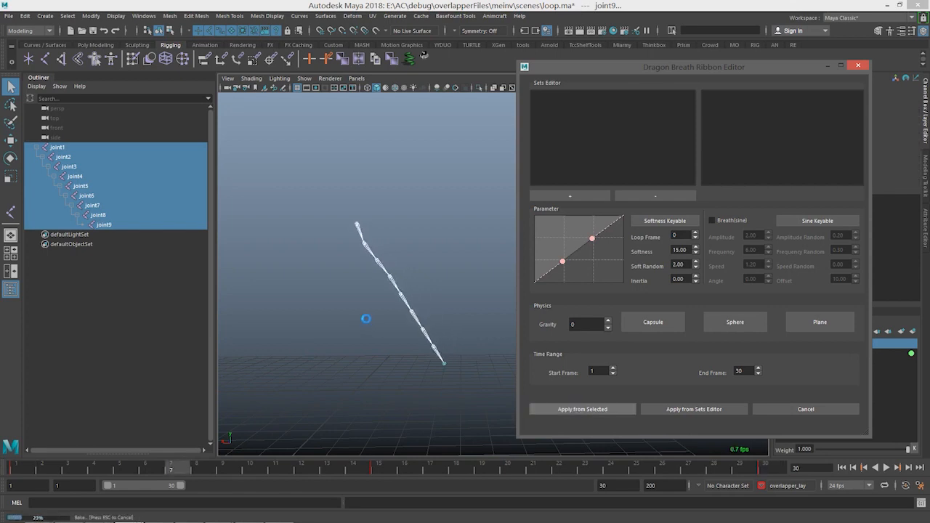
{"action": "mouse_move", "coordinate": [769, 472]}
{"action": "left_mouse_down"}
{"action": "mouse_move", "coordinate": [124, 480]}
{"action": "mouse_move", "coordinate": [264, 486]}
{"action": "mouse_move", "coordinate": [393, 471]}
{"action": "mouse_move", "coordinate": [766, 471]}
{"action": "left_mouse_up"}
Step: Remove the selected joints from the overlapper_lay layer and reapply the overlap with the parameter curve bent into a sagging ease-in shape
{"action": "right_click", "coordinate": [893, 353]}
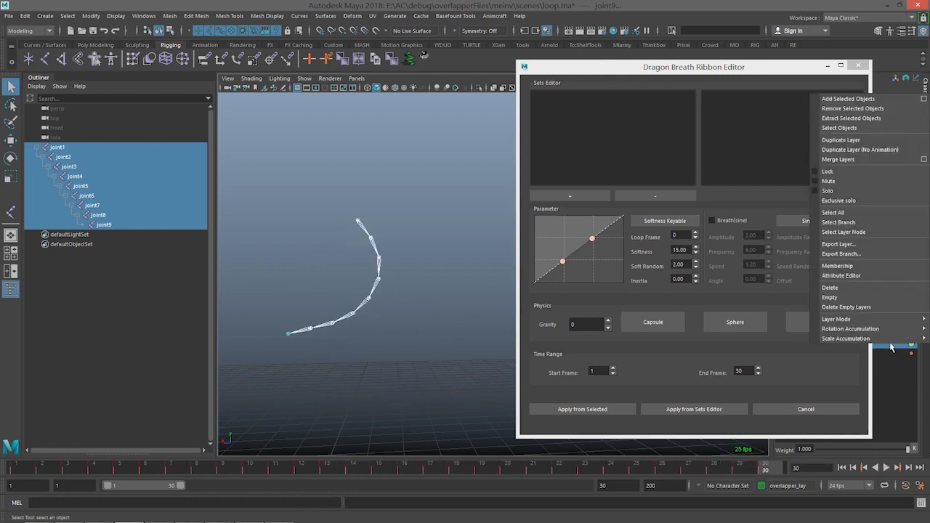
{"action": "left_click", "coordinate": [868, 113]}
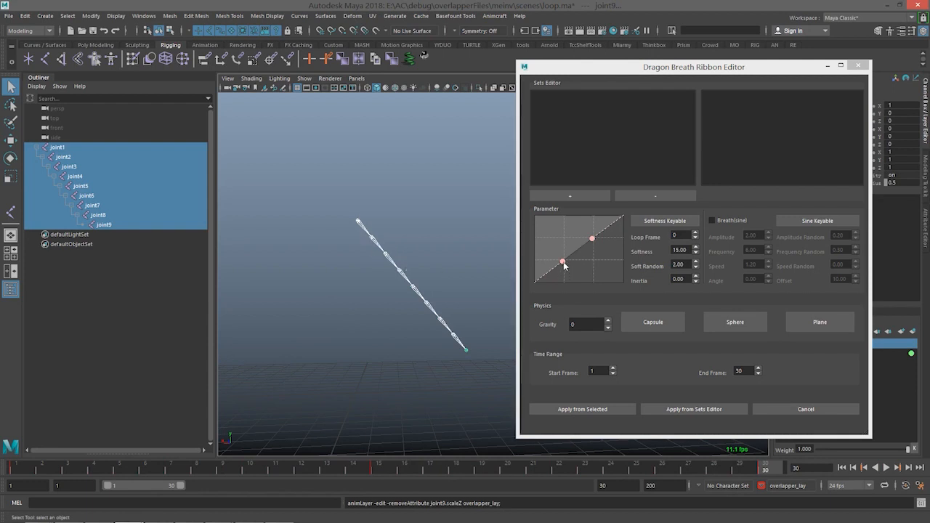
{"action": "left_click_drag", "start_coordinate": [563, 261], "coordinate": [585, 277]}
{"action": "left_click_drag", "start_coordinate": [593, 240], "coordinate": [610, 249]}
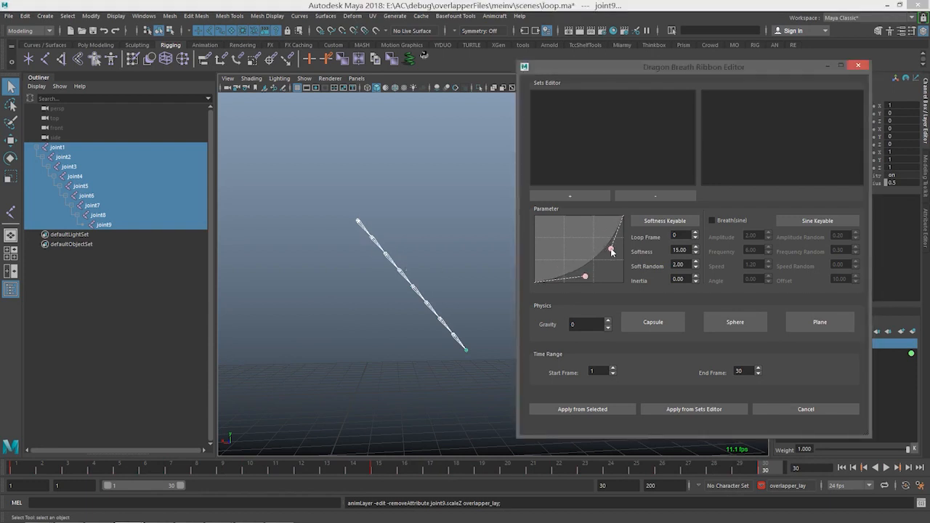
{"action": "left_click", "coordinate": [590, 410]}
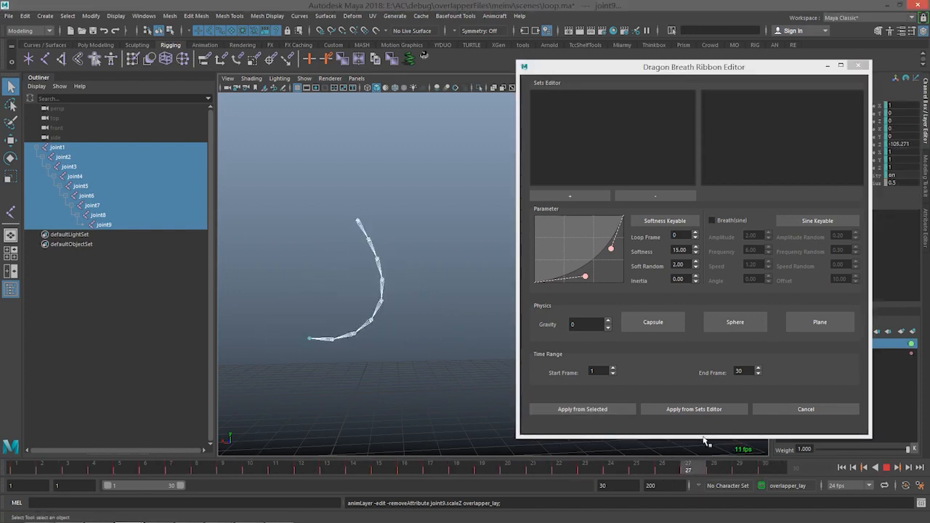
{"action": "key", "text": "Escape"}
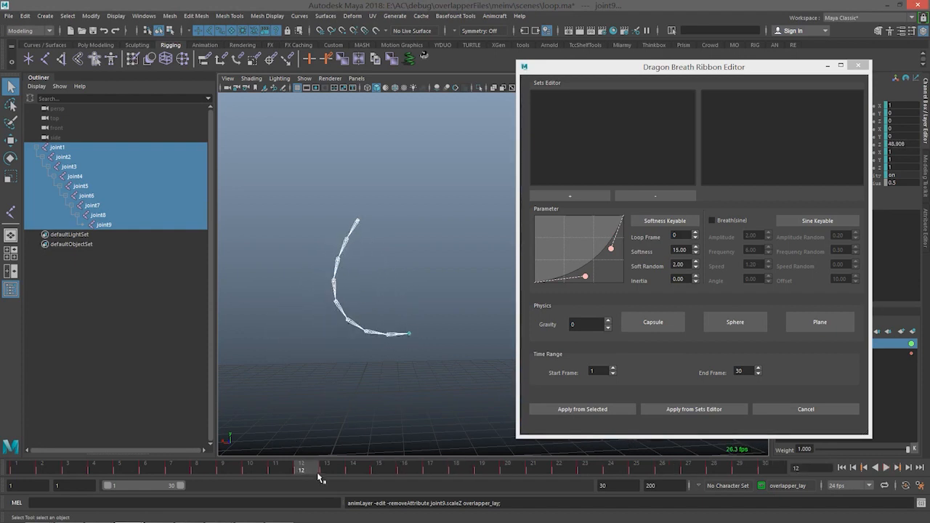
{"action": "left_click_drag", "start_coordinate": [318, 474], "coordinate": [20, 466]}
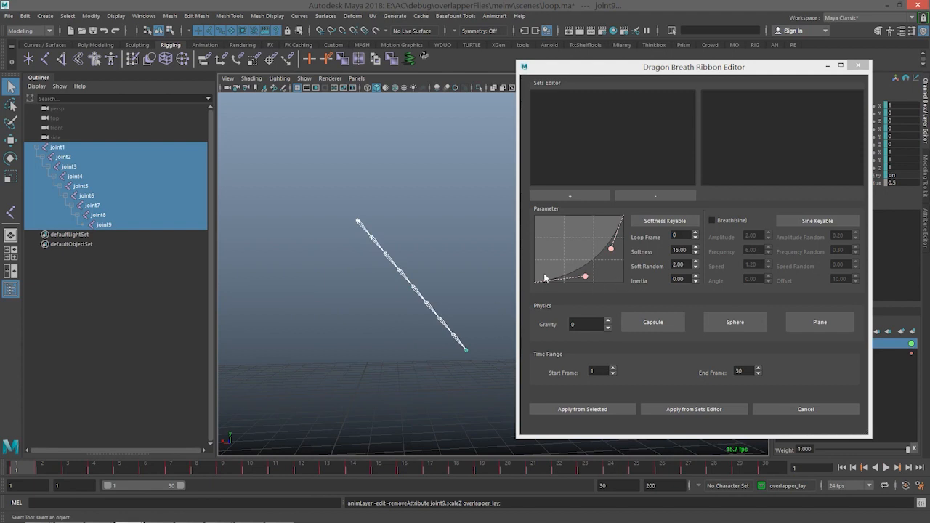
Step: Remove the selected joints from the overlapper_lay layer and straighten the parameter curve into a linear diagonal
{"action": "right_click", "coordinate": [891, 345]}
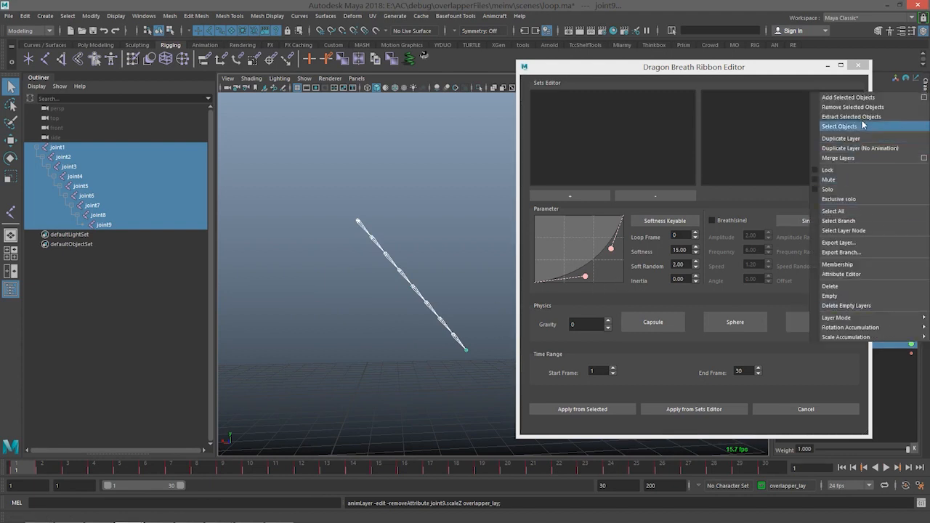
{"action": "left_click", "coordinate": [862, 125]}
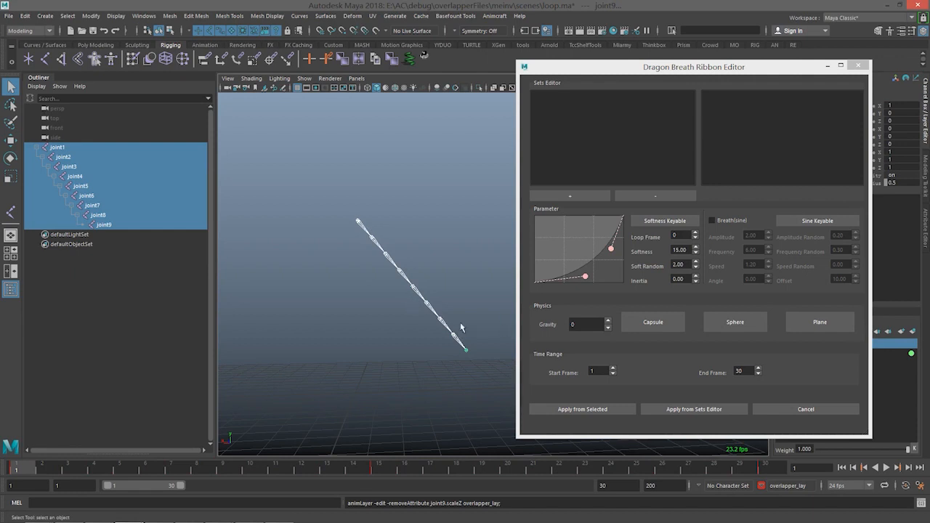
{"action": "left_click_drag", "start_coordinate": [586, 277], "coordinate": [592, 246]}
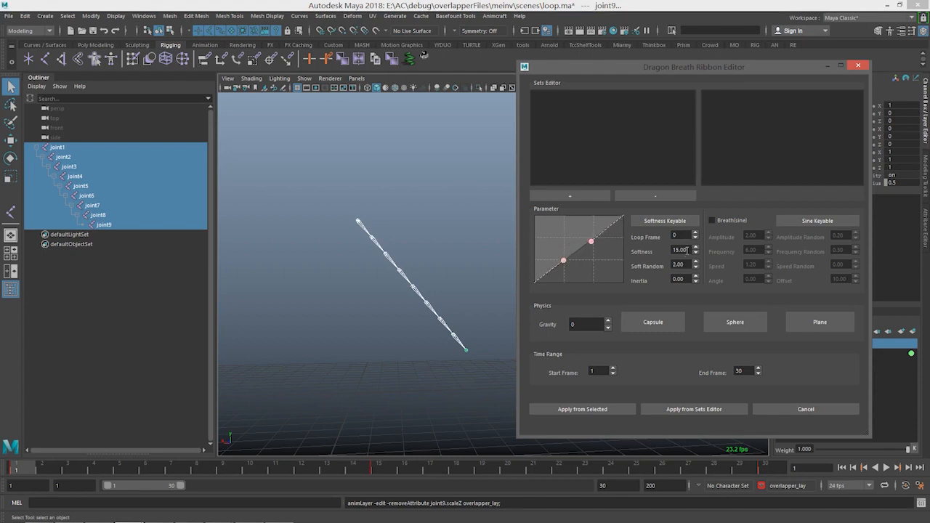
Step: Set Softness to 5, apply the overlap to the selected joints and play back the animation
{"action": "left_click_drag", "start_coordinate": [688, 250], "coordinate": [630, 253]}
{"action": "type", "text": "3"}
{"action": "key", "text": "Return"}
{"action": "left_click", "coordinate": [584, 409]}
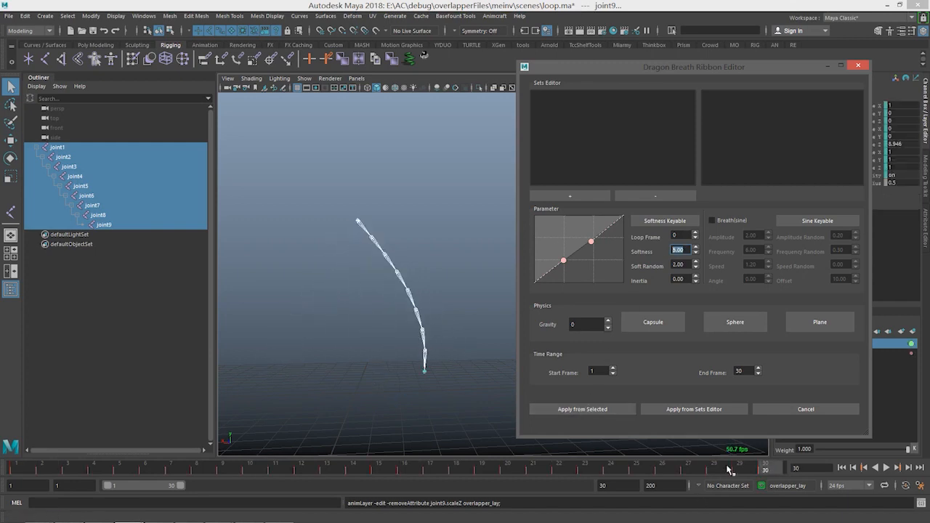
{"action": "left_click_drag", "start_coordinate": [756, 467], "coordinate": [12, 516]}
{"action": "key", "text": "alt+v"}
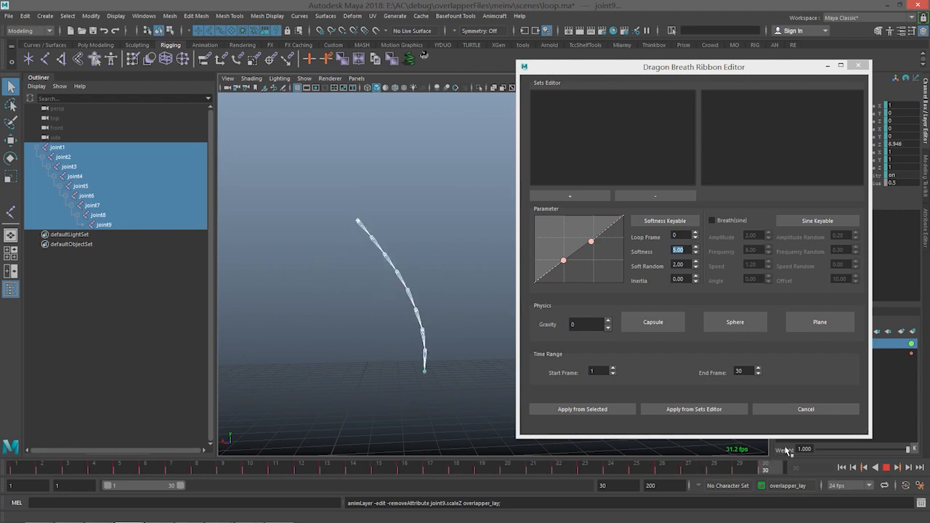
{"action": "key", "text": "alt+v"}
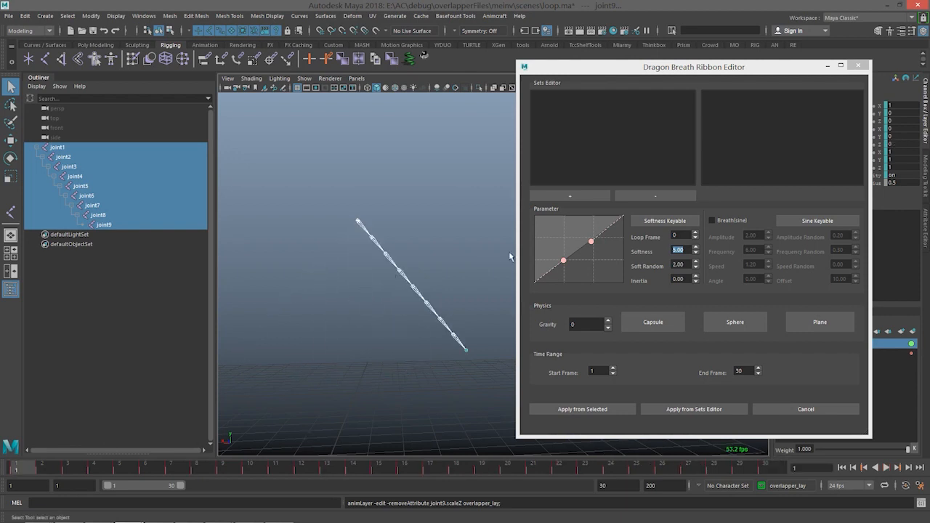
Step: Replace the joints' baked overlap in overlapper_lay with a new one that uses a Softness of 20
{"action": "double_click", "coordinate": [685, 250]}
{"action": "type", "text": "3"}
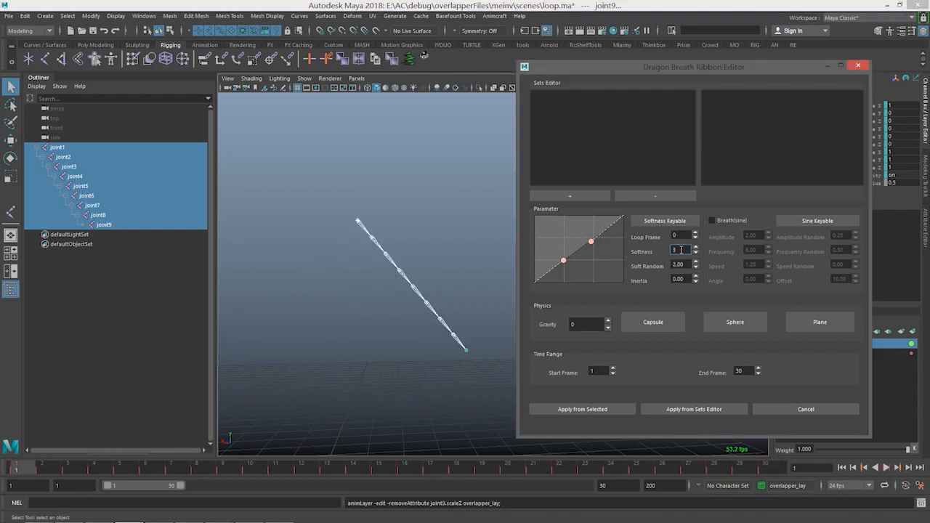
{"action": "type", "text": "0"}
{"action": "key", "text": "Return"}
{"action": "right_click", "coordinate": [892, 346]}
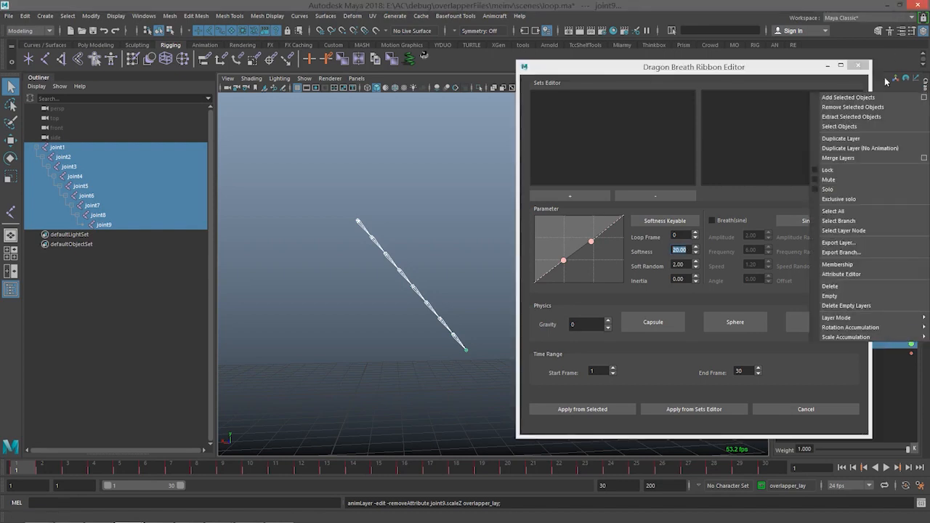
{"action": "left_click", "coordinate": [852, 107]}
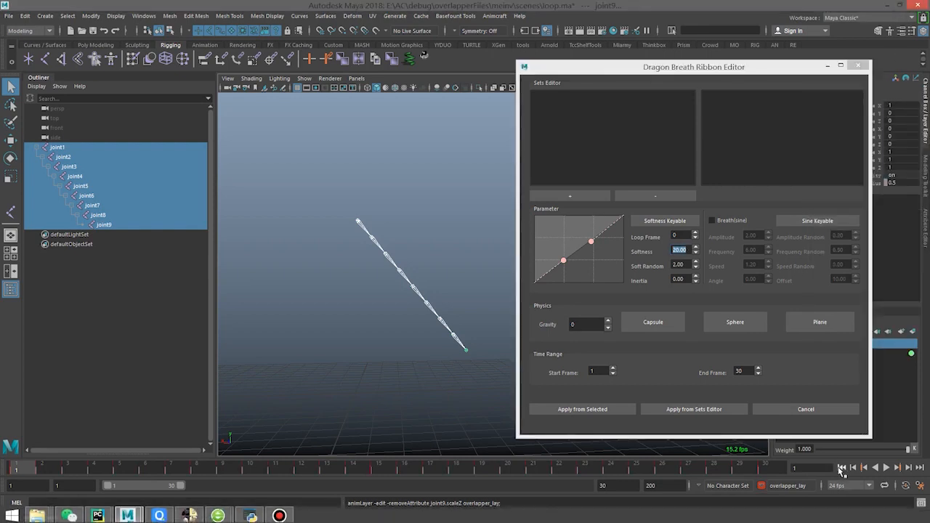
{"action": "left_click", "coordinate": [616, 407]}
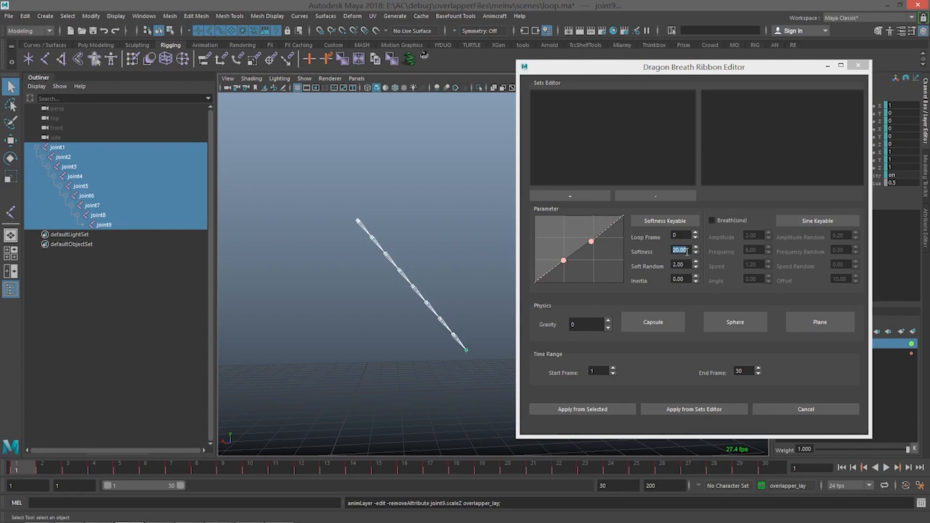
Step: Set Softness to 15 and remove the selected joints from the overlapper_lay layer
{"action": "type", "text": "15"}
{"action": "key", "text": "Return"}
{"action": "right_click", "coordinate": [898, 347]}
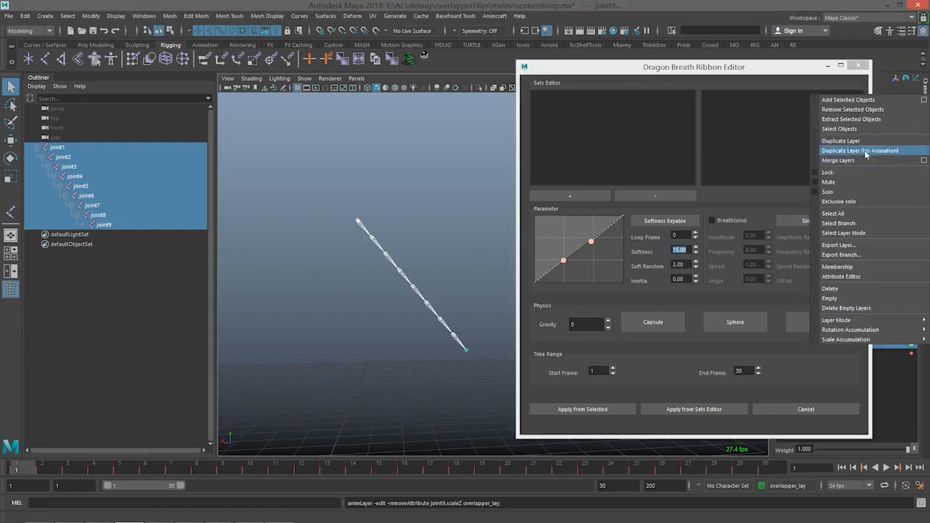
{"action": "left_click", "coordinate": [860, 112]}
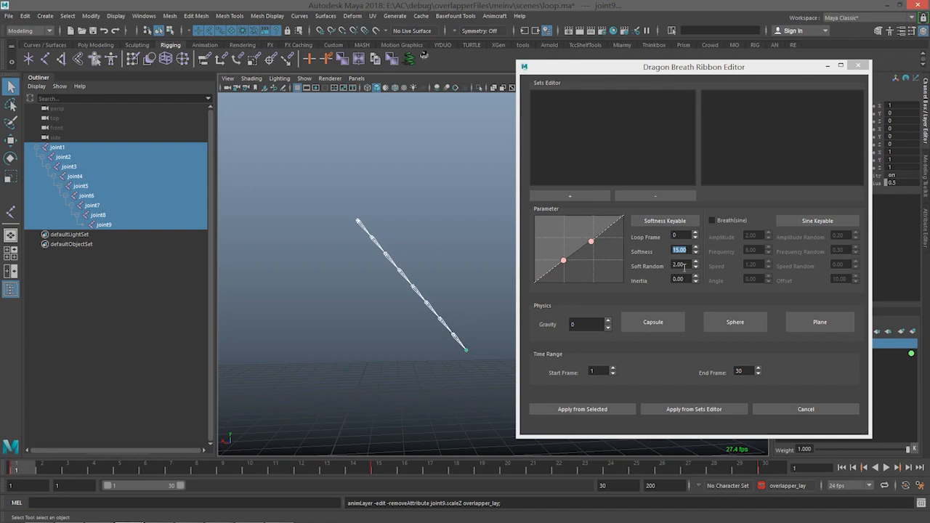
Step: Set Loop Frame to 5 and play the joint chain's original animation from frame 1
{"action": "key", "text": "Tab"}
{"action": "key", "text": "Tab"}
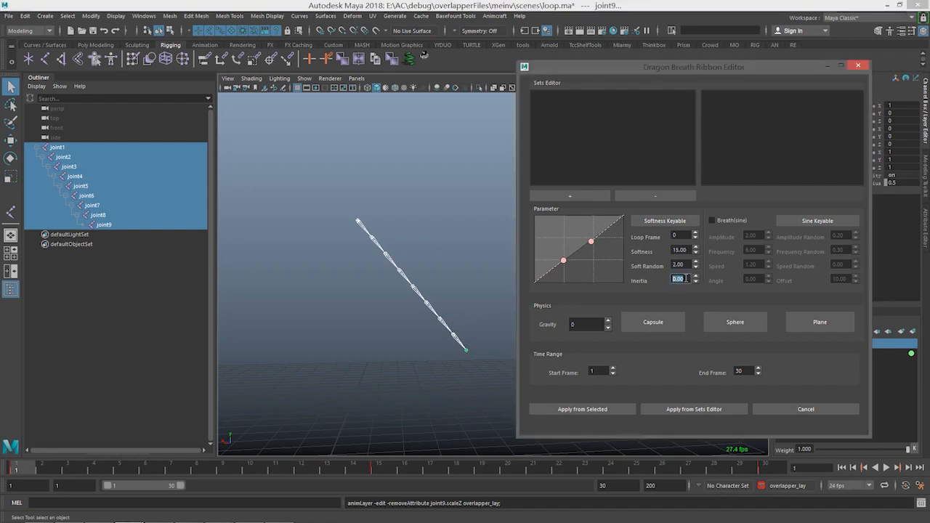
{"action": "double_click", "coordinate": [682, 234]}
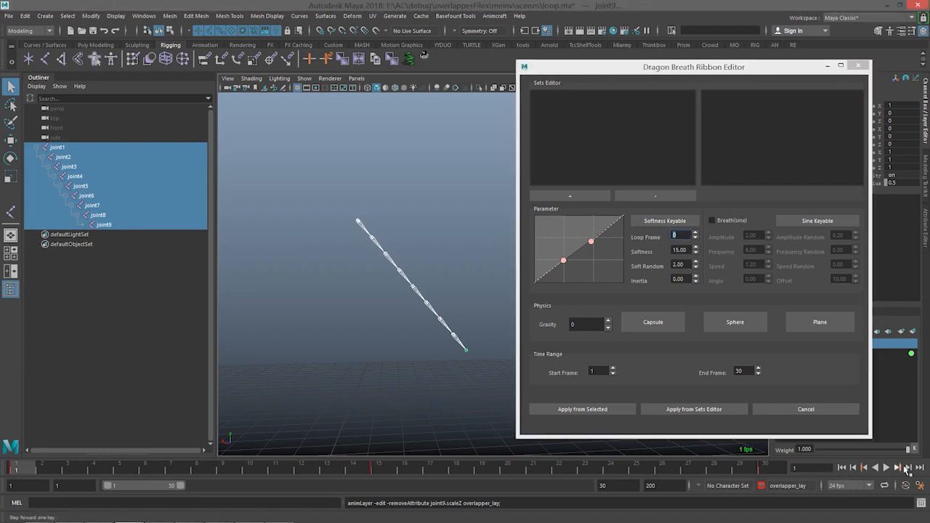
{"action": "left_click", "coordinate": [887, 470]}
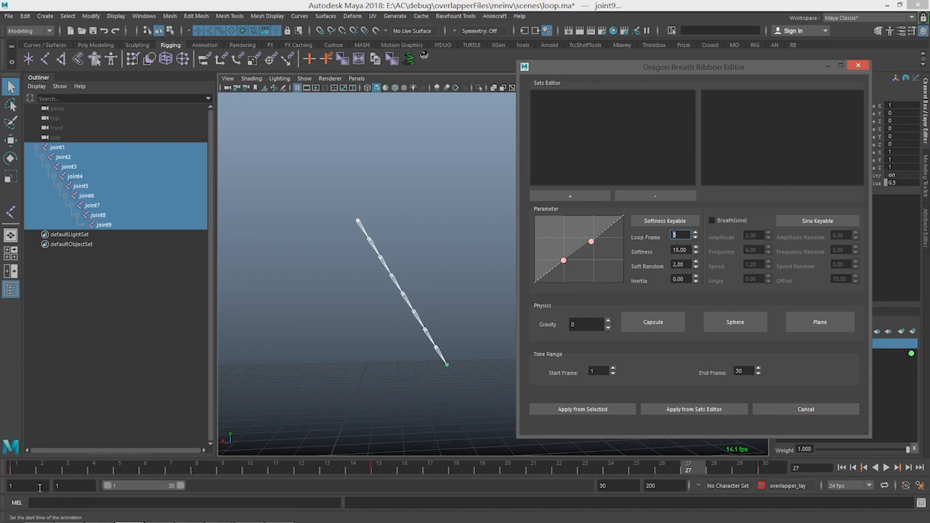
{"action": "left_click", "coordinate": [16, 471]}
{"action": "key", "text": "alt+v"}
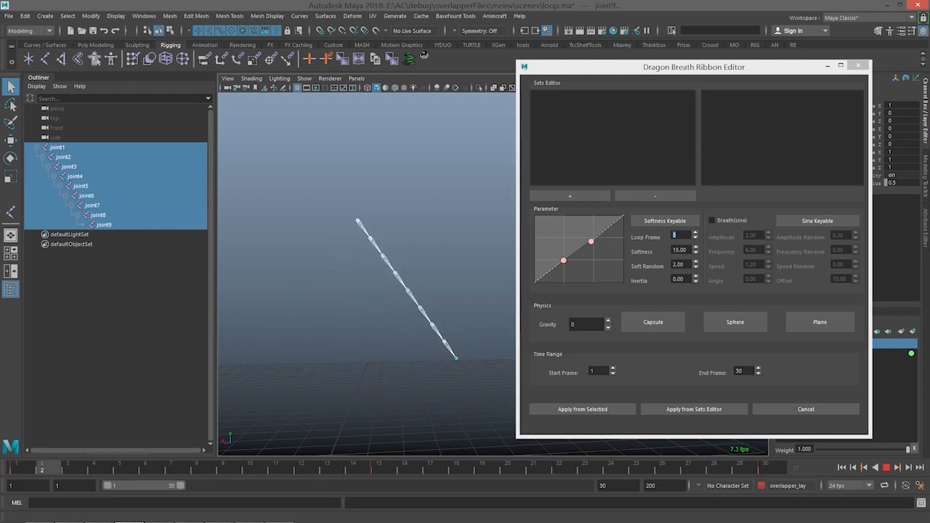
Step: Apply the looping overlap to the selected joints, and play the result before returning to frame 1
{"action": "left_click", "coordinate": [580, 409]}
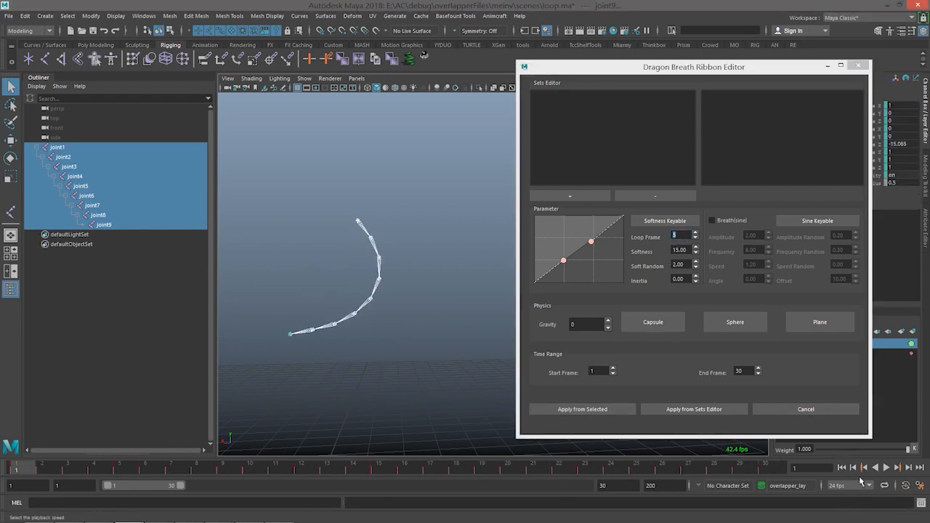
{"action": "left_click", "coordinate": [886, 468]}
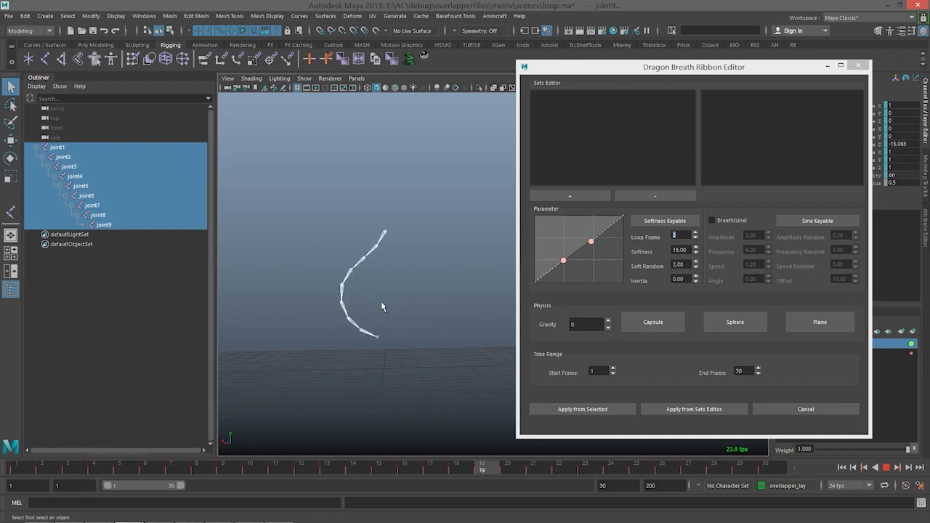
{"action": "left_click", "coordinate": [886, 468]}
{"action": "left_click", "coordinate": [843, 467]}
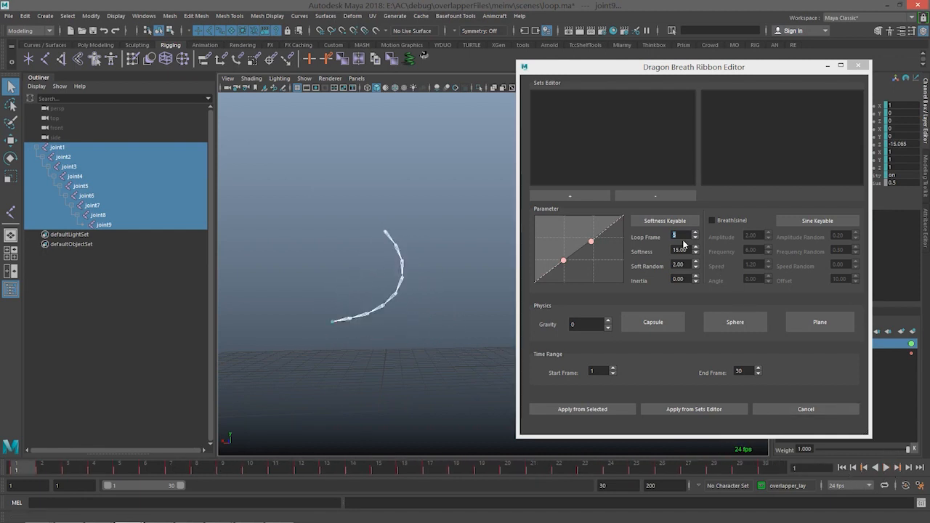
Step: Set Loop Frame to 0 and open the inertia.ma scene with its joint chain in view
{"action": "left_click_drag", "start_coordinate": [683, 237], "coordinate": [408, 221]}
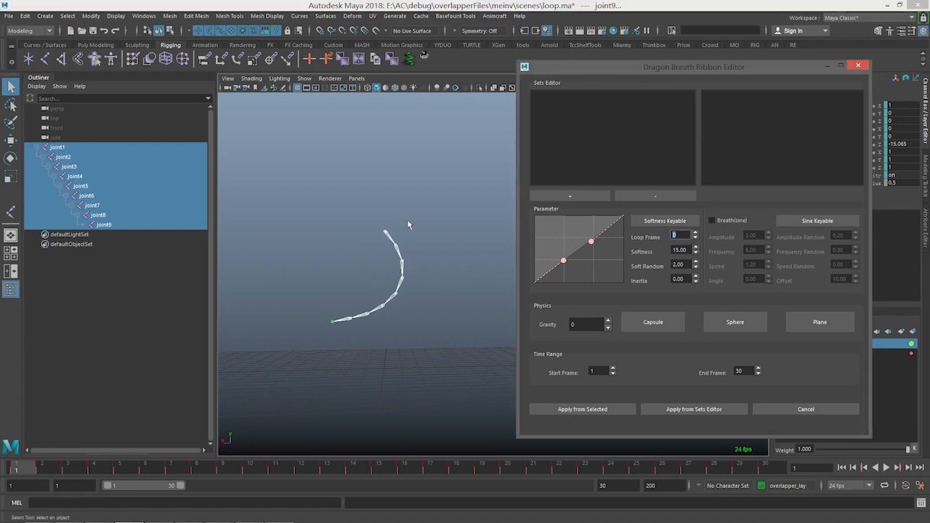
{"action": "left_click", "coordinate": [82, 32]}
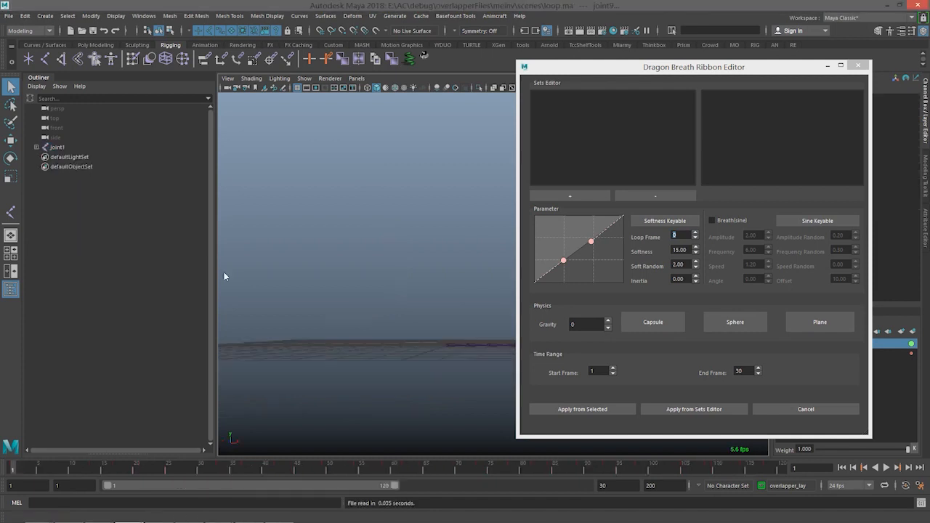
{"action": "left_click_drag", "start_coordinate": [352, 299], "coordinate": [385, 278], "text": "alt"}
{"action": "mouse_move", "coordinate": [420, 321]}
{"action": "middle_mouse_down", "text": "alt"}
{"action": "mouse_move", "coordinate": [423, 290]}
{"action": "mouse_move", "coordinate": [424, 323]}
{"action": "middle_mouse_up", "text": "alt"}
{"action": "left_click_drag", "start_coordinate": [424, 319], "coordinate": [441, 330], "text": "alt"}
{"action": "scroll", "coordinate": [397, 354], "scroll_direction": "up", "scroll_amount": 2}
Step: Select the whole chain from joint1 through joint10 and play back its original animation
{"action": "left_click", "coordinate": [317, 368]}
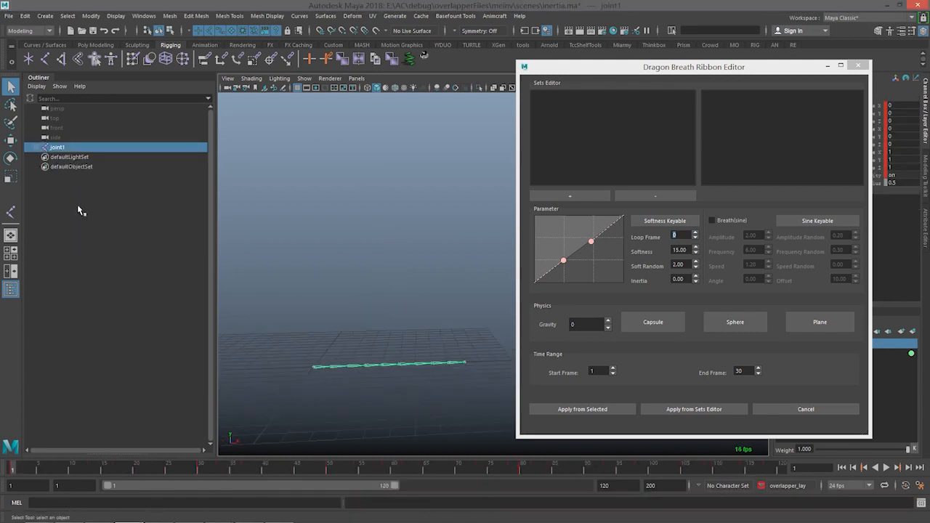
{"action": "left_click", "coordinate": [37, 147], "text": "shift"}
{"action": "left_click", "coordinate": [107, 235], "text": "shift"}
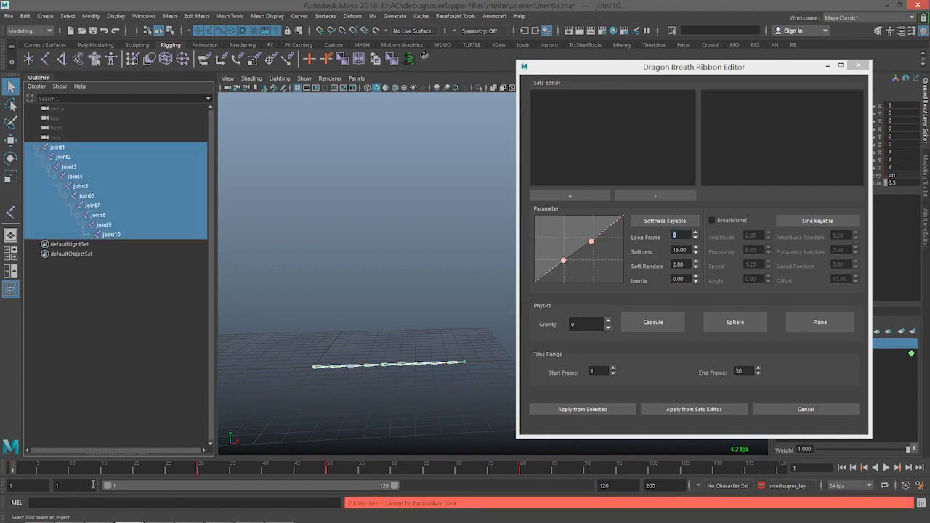
{"action": "key", "text": "alt+v"}
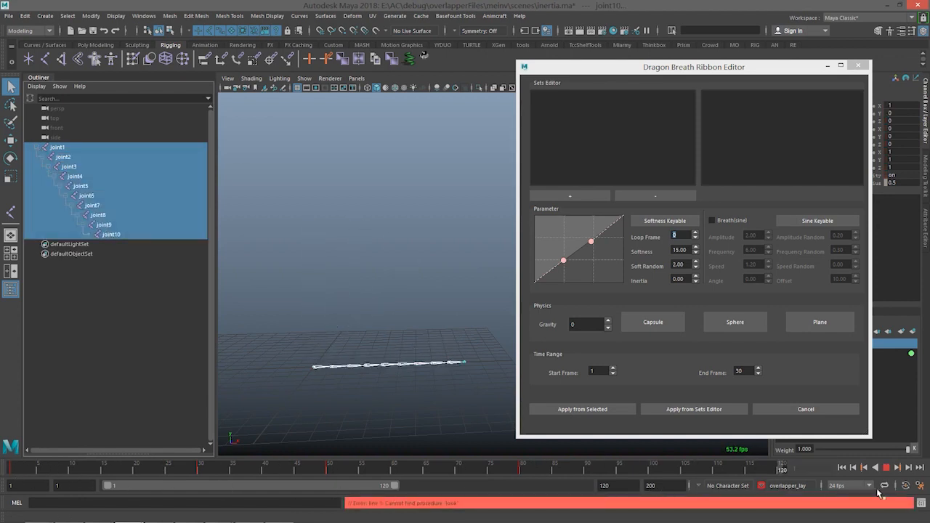
Step: Replay the joint chain's original animation and stop the playback
{"action": "left_click", "coordinate": [888, 469]}
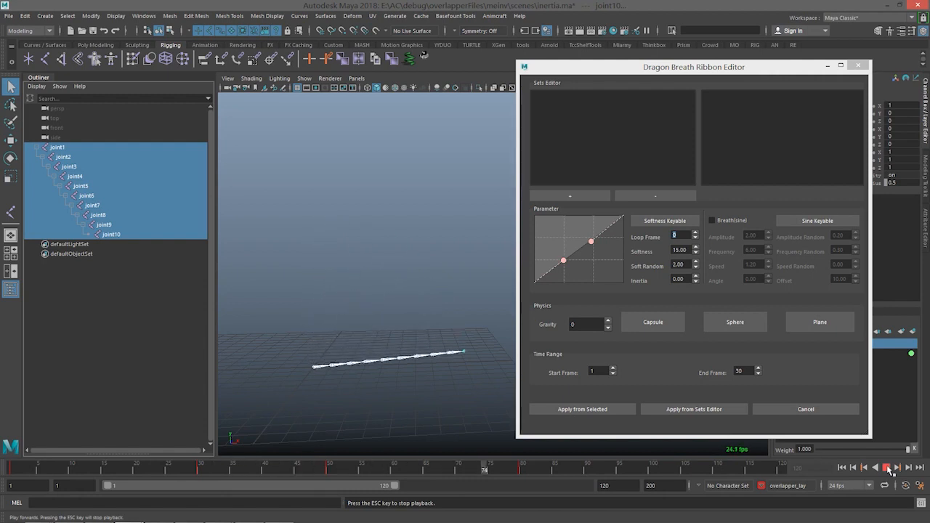
{"action": "left_click", "coordinate": [888, 469]}
{"action": "left_click_drag", "start_coordinate": [367, 354], "coordinate": [467, 304], "text": "alt"}
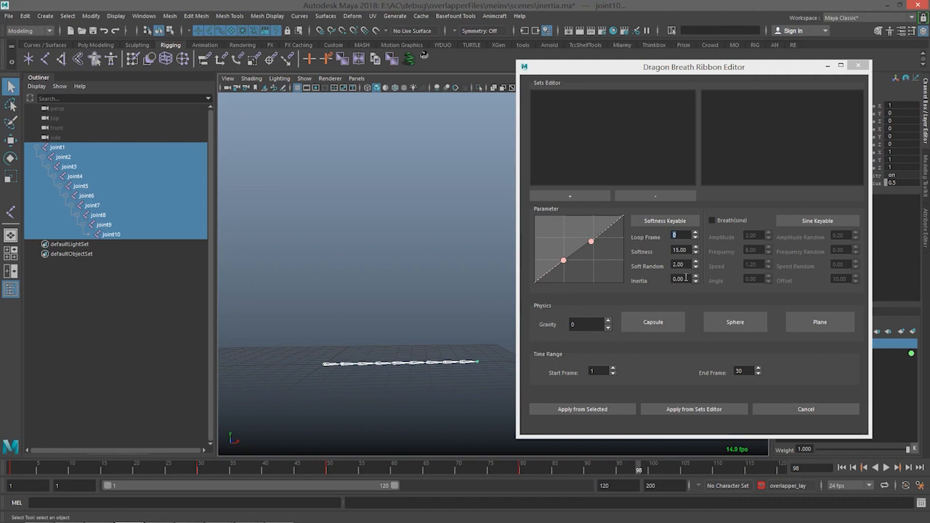
Step: Try applying the overlap to the selected joints over frames 1 to 30, and remove the joints from the overlap animation layer
{"action": "left_click", "coordinate": [574, 407]}
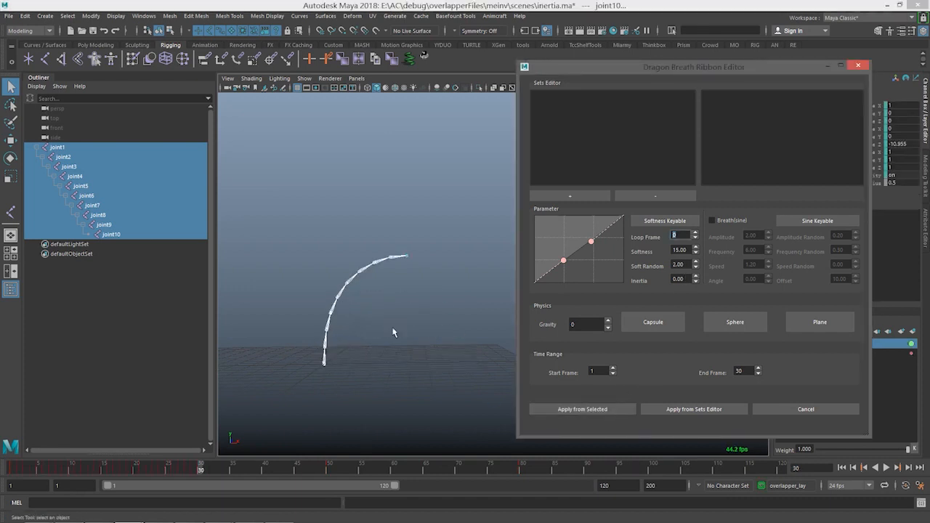
{"action": "right_click", "coordinate": [894, 352]}
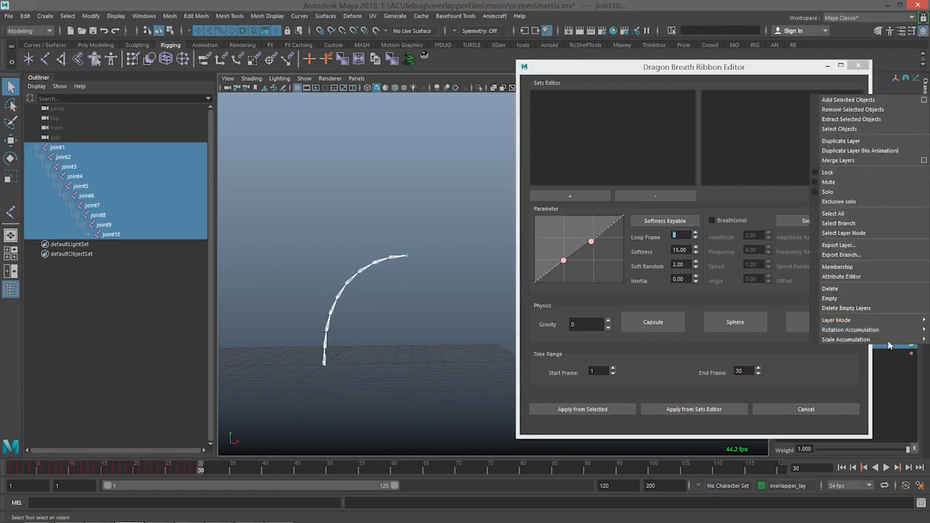
{"action": "left_click", "coordinate": [872, 117]}
Step: Set the End Frame to 120 and apply the overlap to the selected joints with Inertia at 0
{"action": "double_click", "coordinate": [742, 372]}
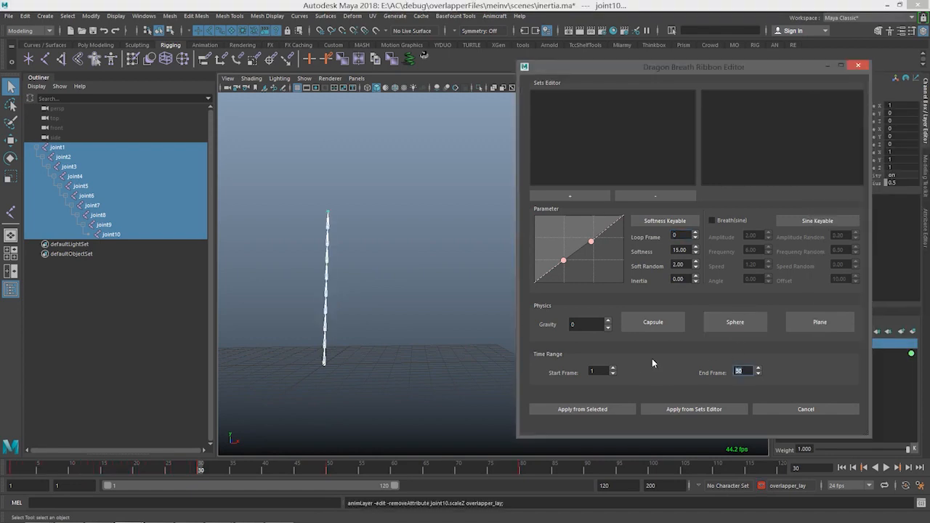
{"action": "type", "text": "120"}
{"action": "key", "text": "Return"}
{"action": "left_click", "coordinate": [574, 411]}
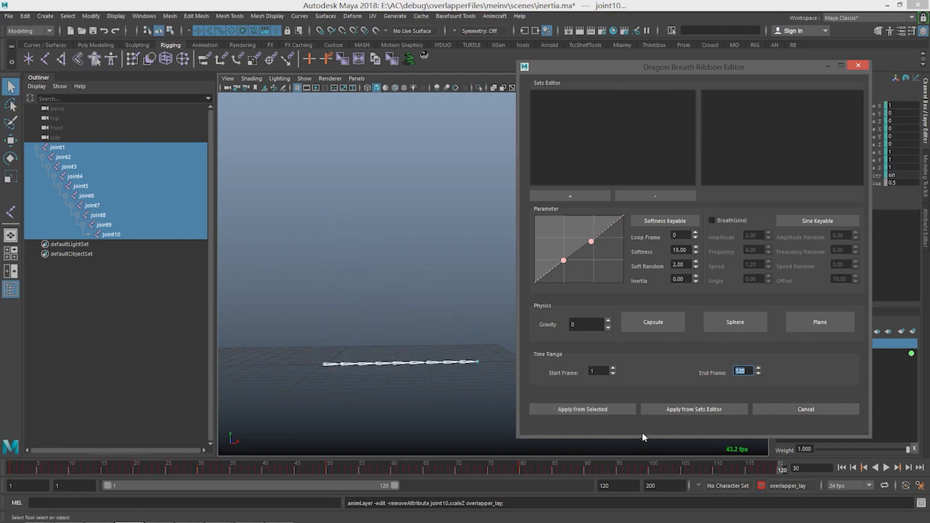
Step: Play the joint chain's overlapping animation from frame 1, examine its motion, and stop the playback
{"action": "left_click", "coordinate": [843, 469]}
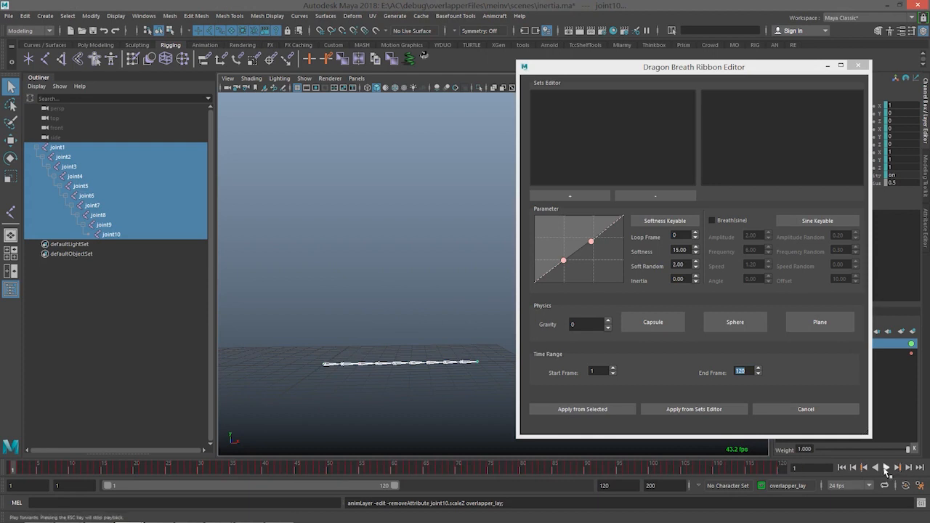
{"action": "left_click", "coordinate": [887, 469]}
{"action": "middle_click_drag", "start_coordinate": [385, 352], "coordinate": [432, 338], "text": "alt"}
{"action": "scroll", "coordinate": [434, 337], "scroll_direction": "up", "scroll_amount": 1}
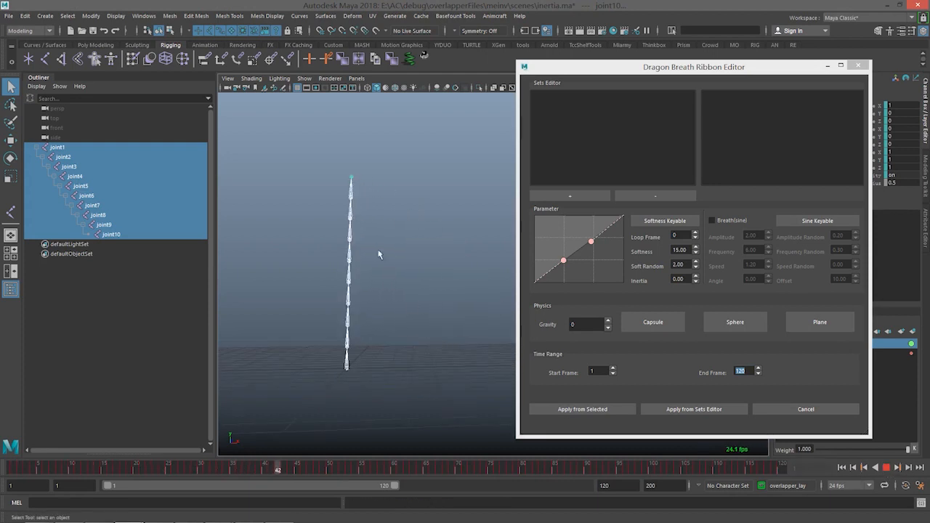
{"action": "scroll", "coordinate": [364, 229], "scroll_direction": "down", "scroll_amount": 2}
{"action": "middle_click_drag", "start_coordinate": [409, 258], "coordinate": [361, 263], "text": "alt"}
{"action": "scroll", "coordinate": [399, 335], "scroll_direction": "up", "scroll_amount": 2}
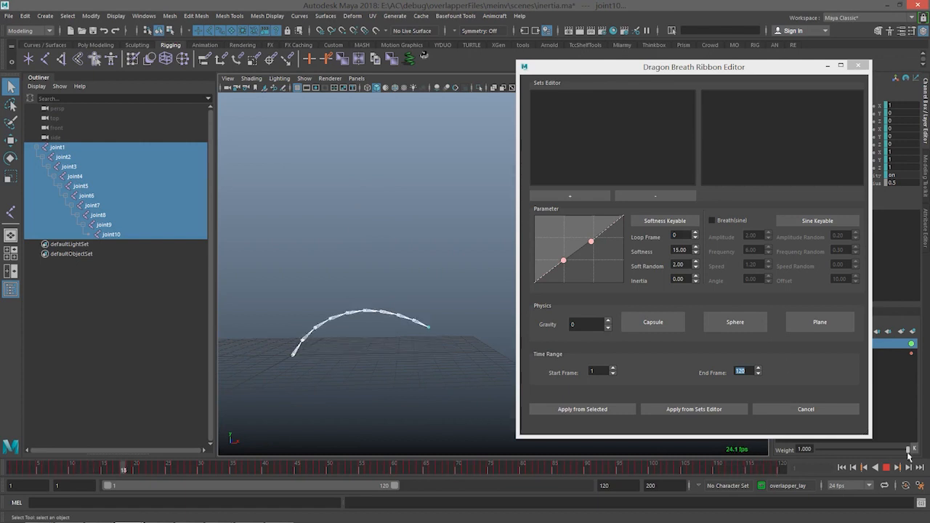
{"action": "left_click", "coordinate": [886, 469]}
Step: Remove the selected joints from the overlap animation layer and reapply the overlap with Inertia set to 0.90
{"action": "right_click", "coordinate": [879, 352]}
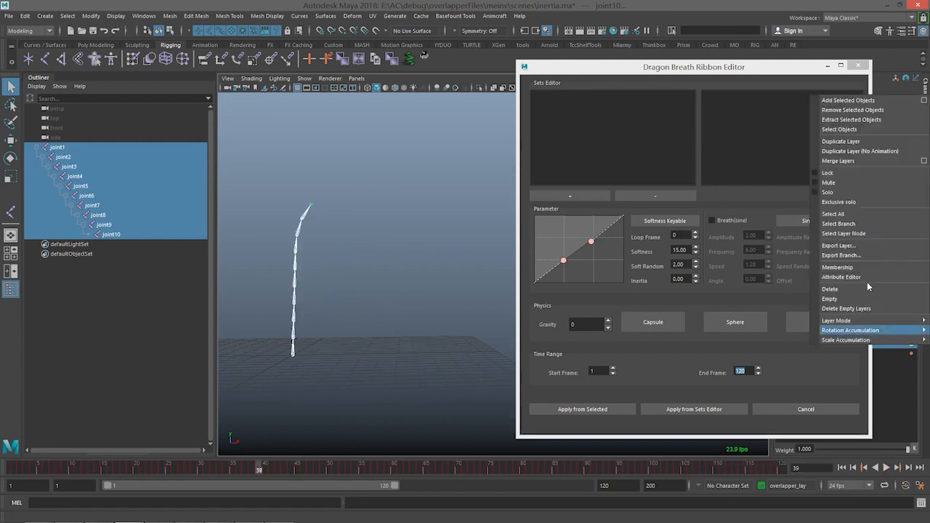
{"action": "left_click", "coordinate": [866, 107]}
{"action": "double_click", "coordinate": [686, 279]}
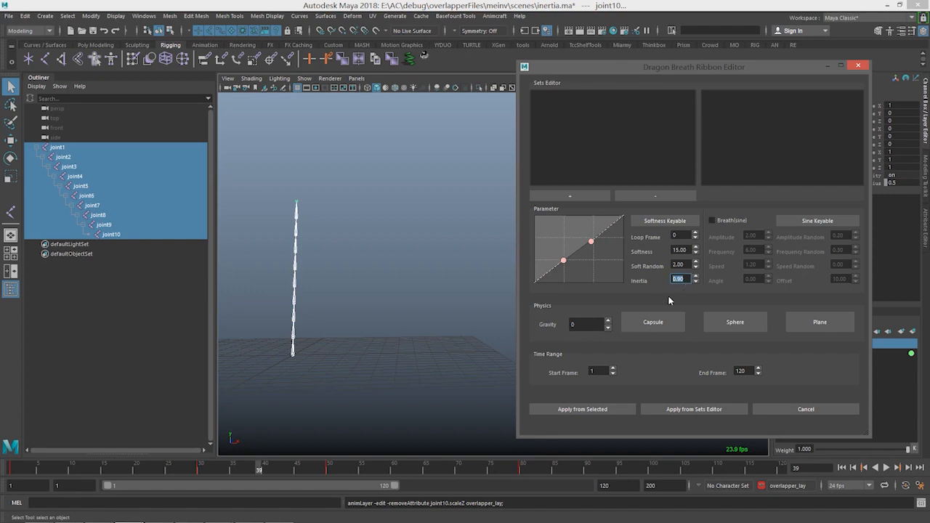
{"action": "left_click", "coordinate": [586, 409]}
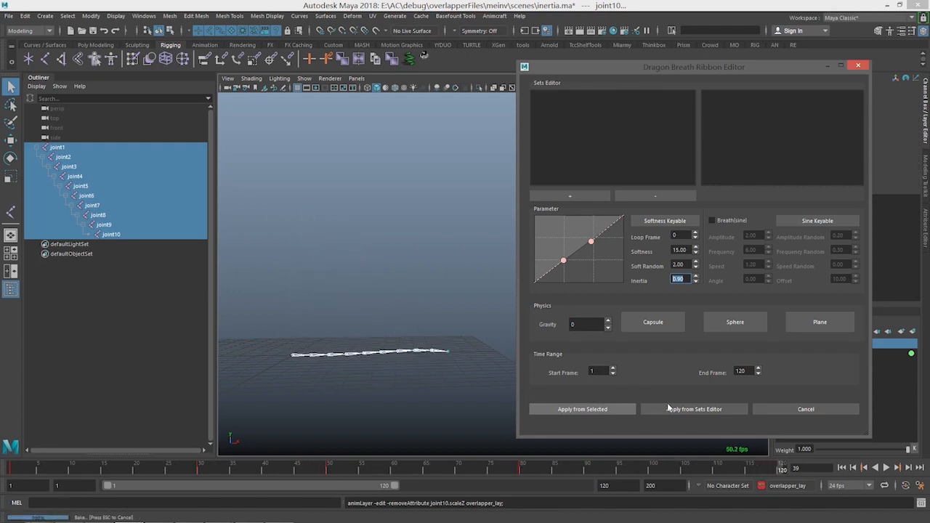
Step: Scrub the timeline from frame 1 to 40 and play back the chain to examine the inertia effect
{"action": "left_click", "coordinate": [842, 471]}
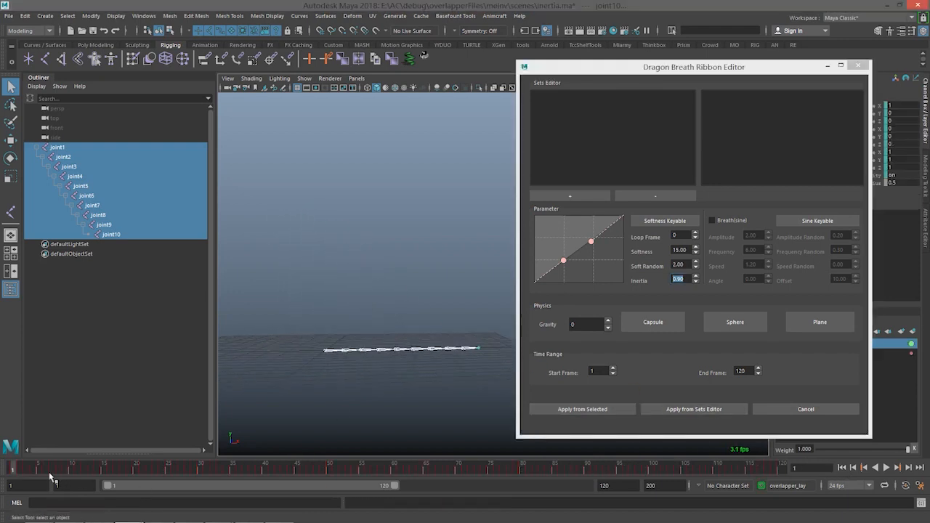
{"action": "left_click_drag", "start_coordinate": [16, 468], "coordinate": [264, 472]}
{"action": "key", "text": "alt+v"}
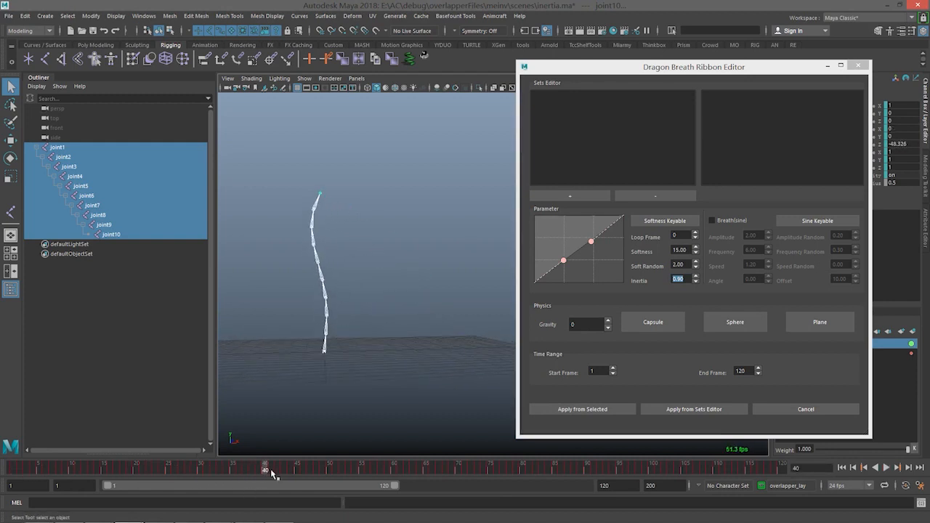
{"action": "left_click", "coordinate": [886, 468]}
{"action": "left_click", "coordinate": [885, 468]}
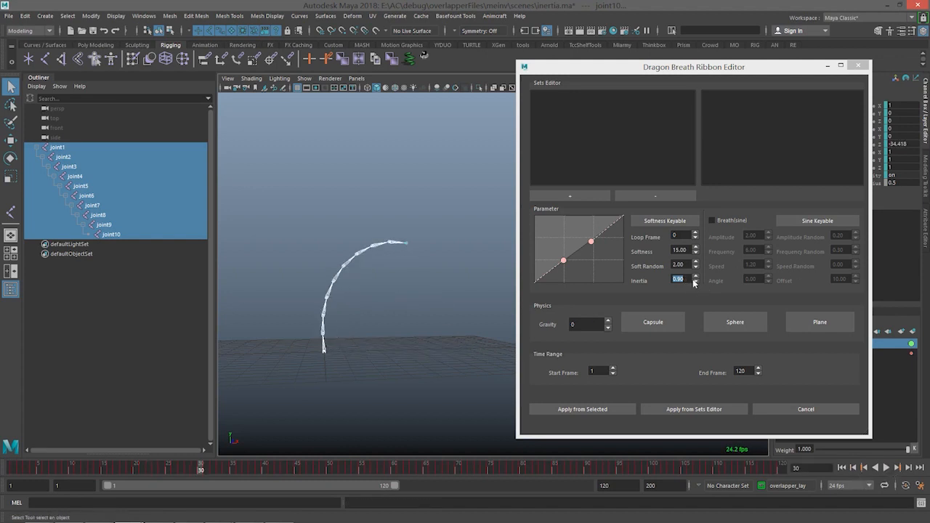
Step: Remove the selected joints from the overlap animation layer to restore the chain's original motion
{"action": "right_click", "coordinate": [895, 346]}
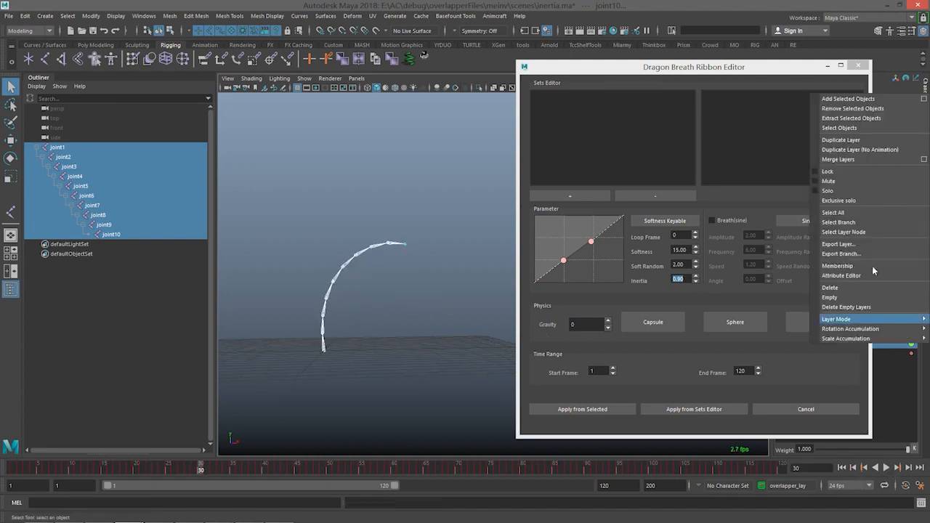
{"action": "left_click", "coordinate": [867, 109]}
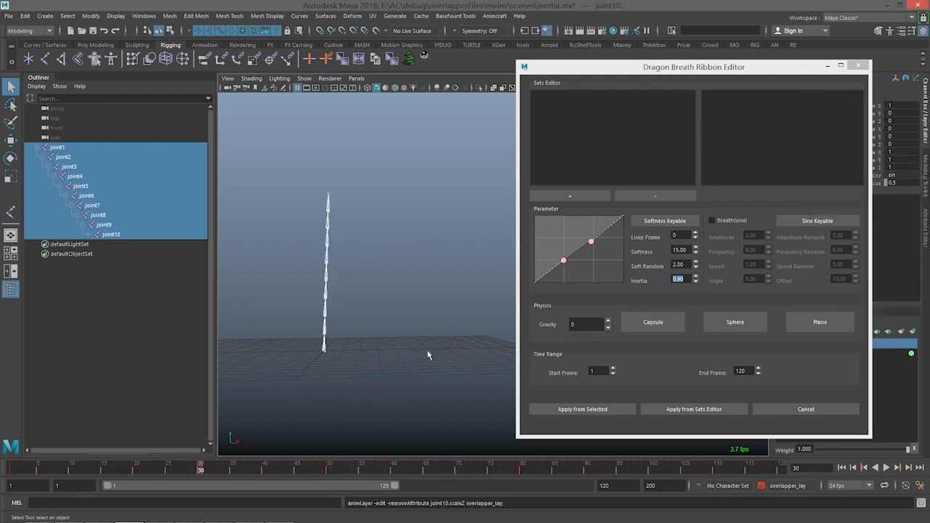
{"action": "middle_click_drag", "start_coordinate": [393, 266], "coordinate": [393, 294], "text": "alt"}
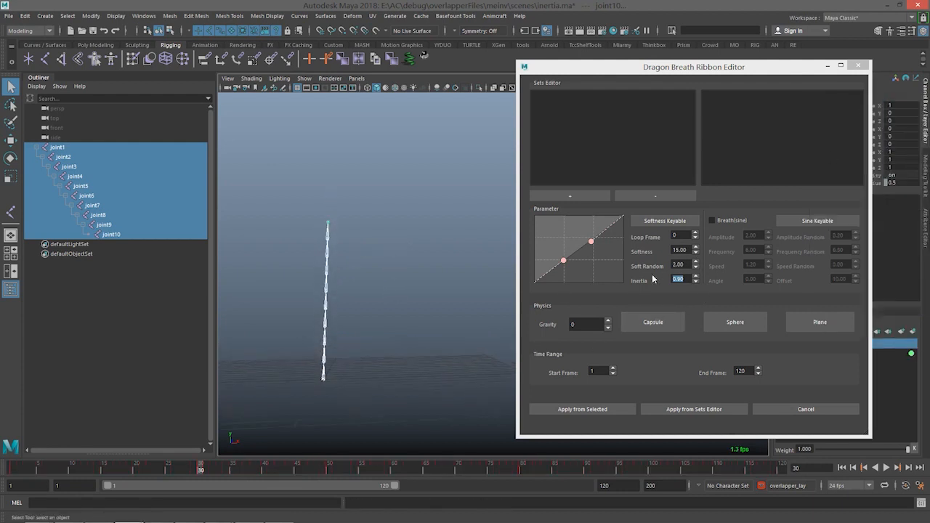